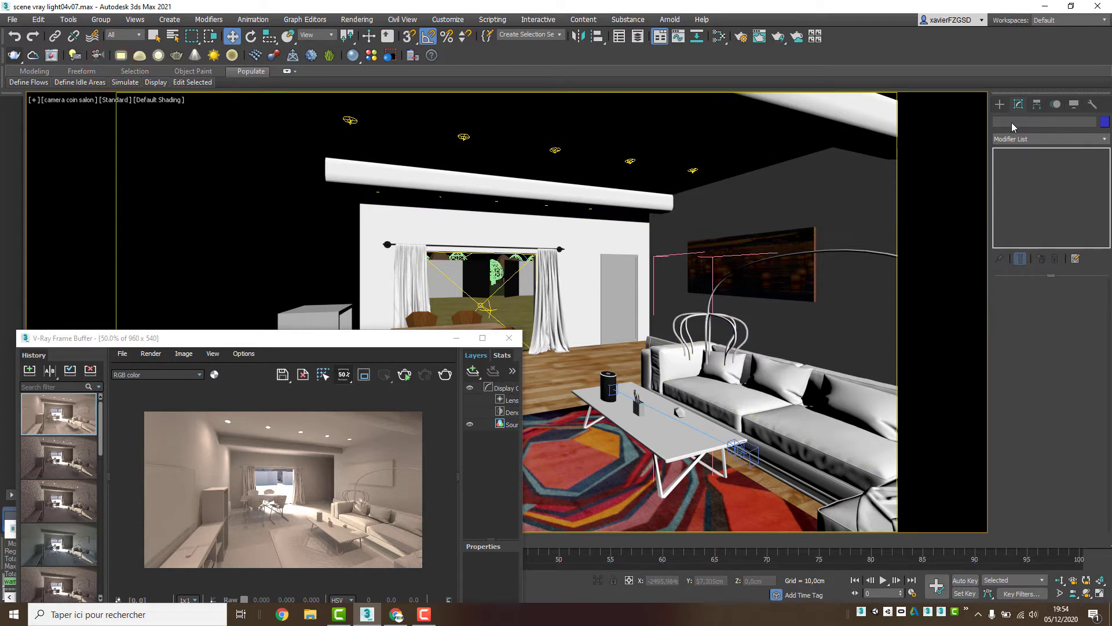
Step: Create a VRayLight of type Mesh, placed on top of the coffee table using snapping
left_click(1000, 104)
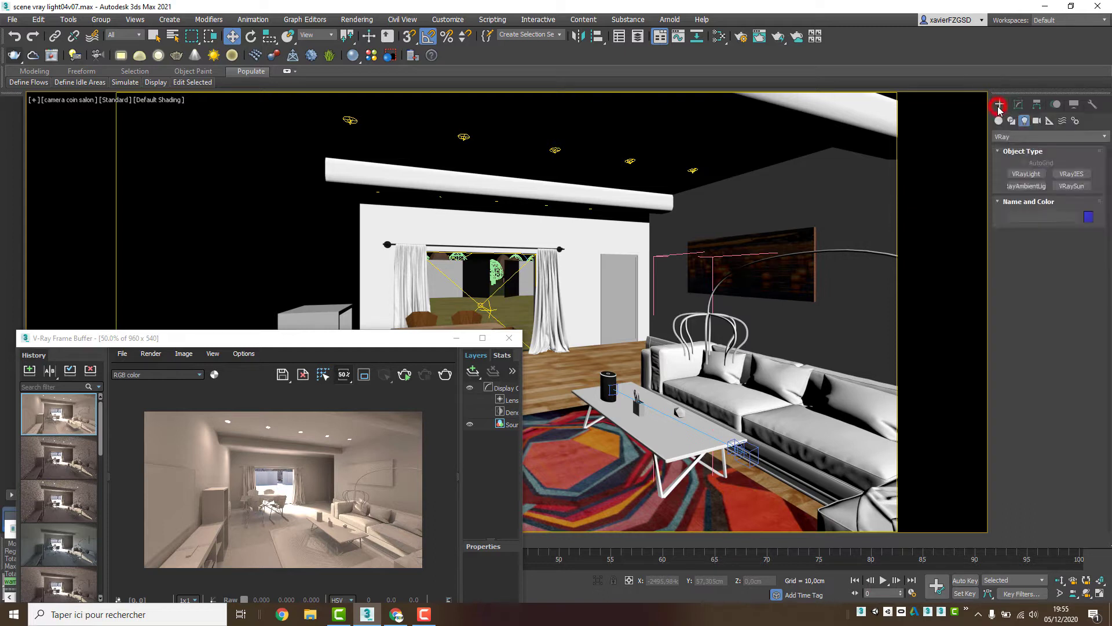
left_click(1030, 175)
left_click(1061, 252)
left_click(1070, 285)
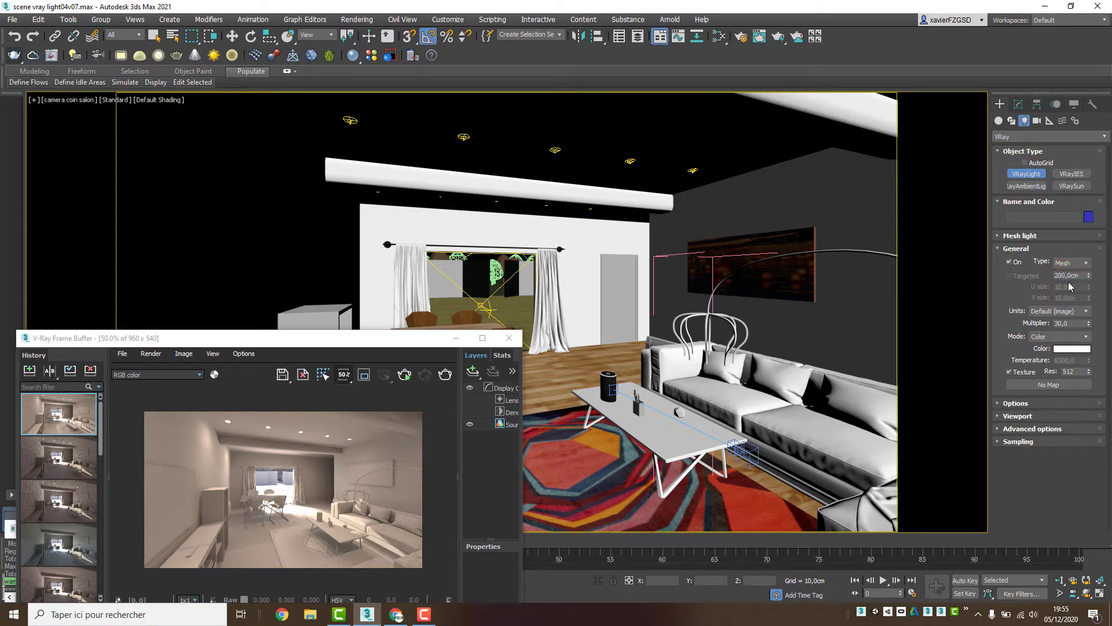
key("s")
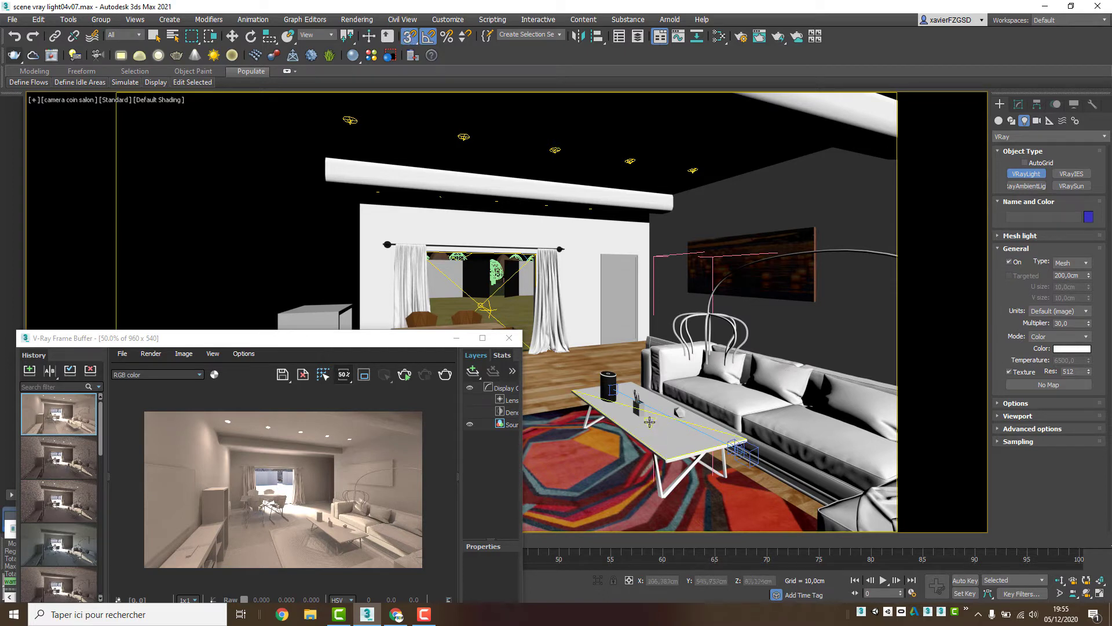
left_click(650, 421)
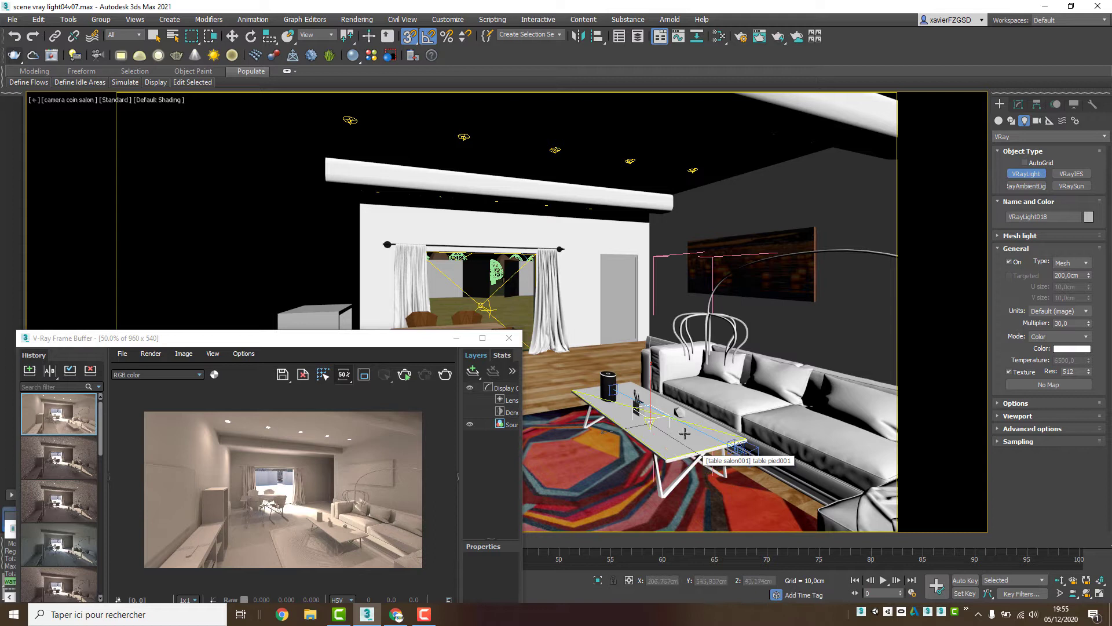
key("s")
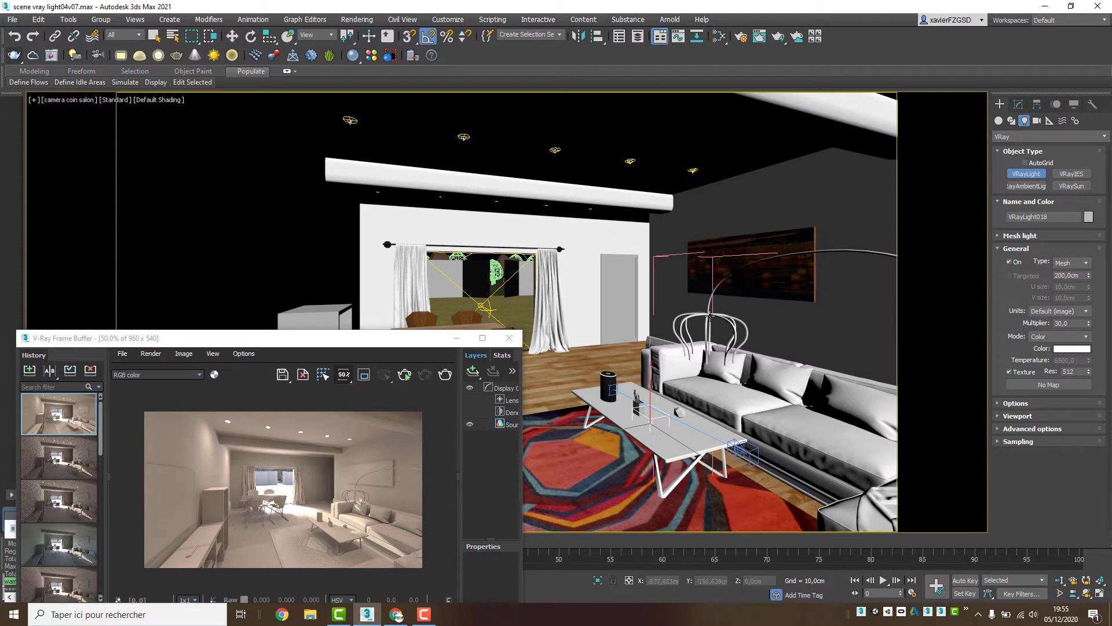
Step: Align the new light to the arc lamp's shade, pivot to pivot, matching position and orientation on the X, Y and Z axes
left_click(597, 37)
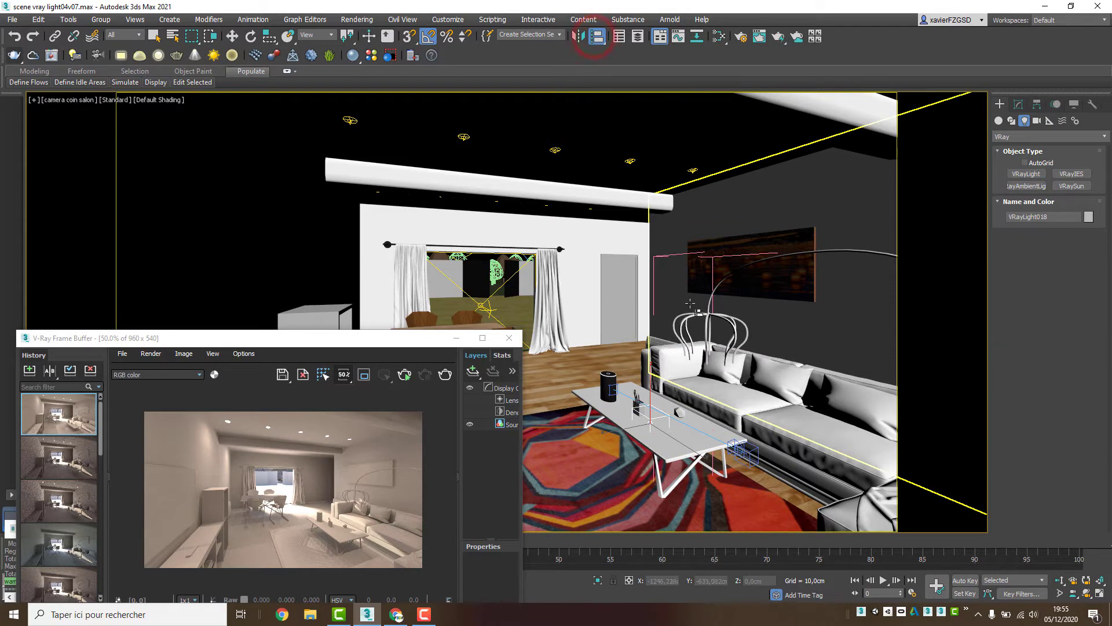
left_click(705, 323)
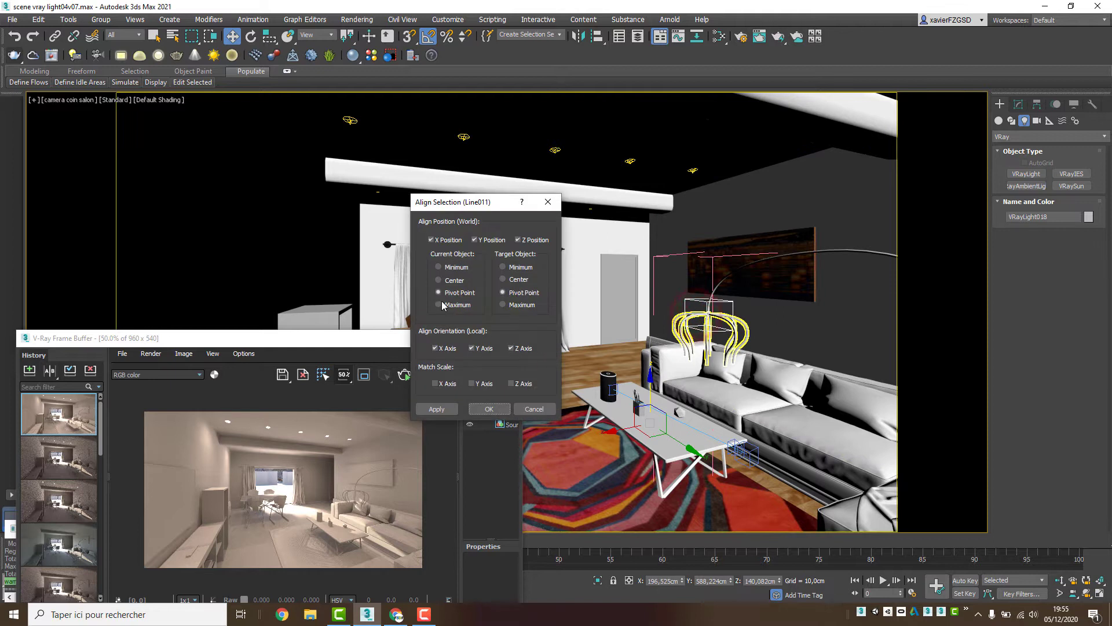
left_click(490, 409)
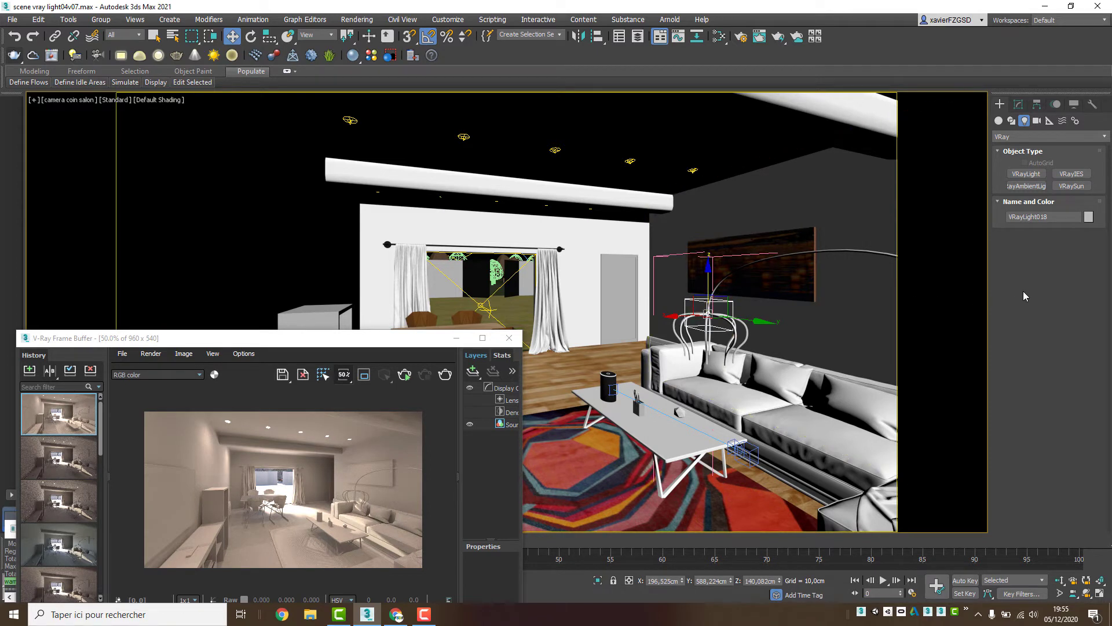
Step: Pick the arc lamp's shade as the light's mesh, with Replace mesh with light enabled
left_click(1020, 107)
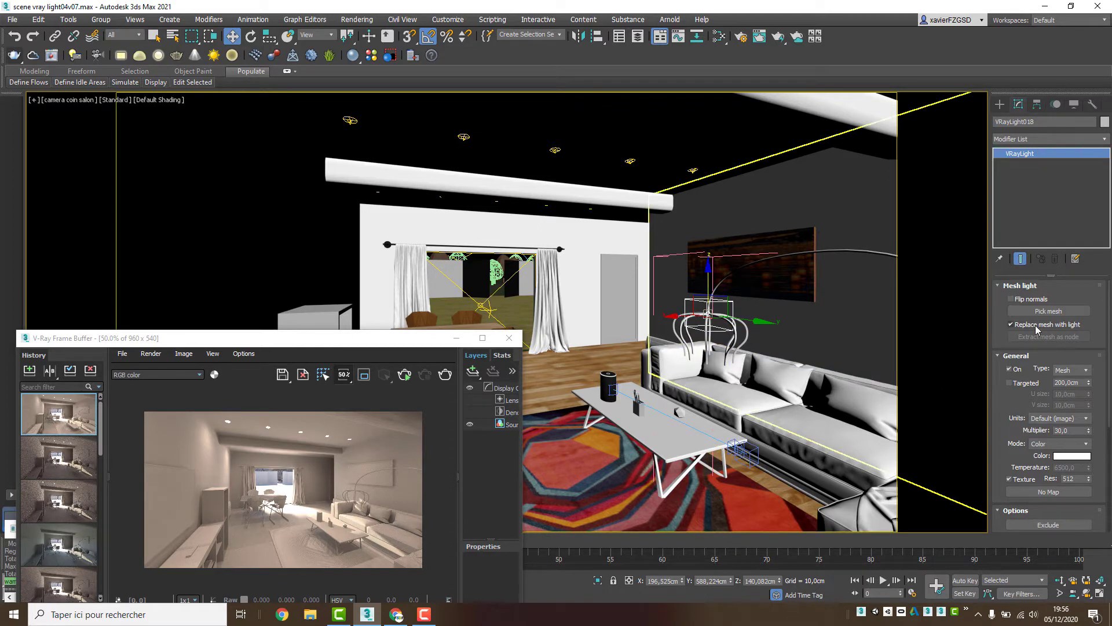
left_click(1011, 325)
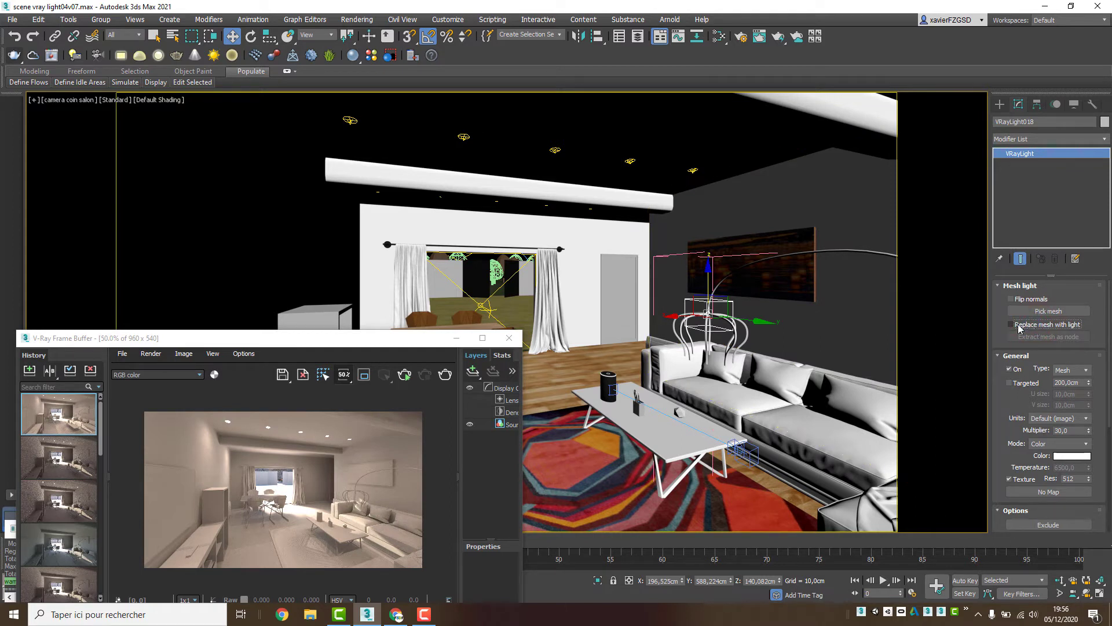
left_click(1023, 327)
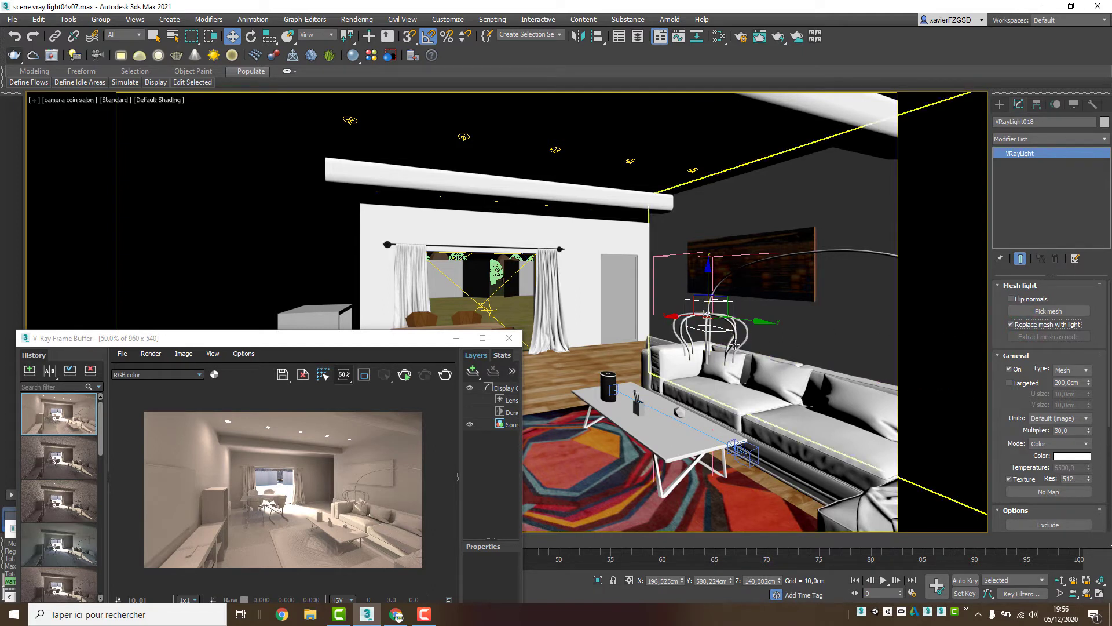
left_click(1047, 313)
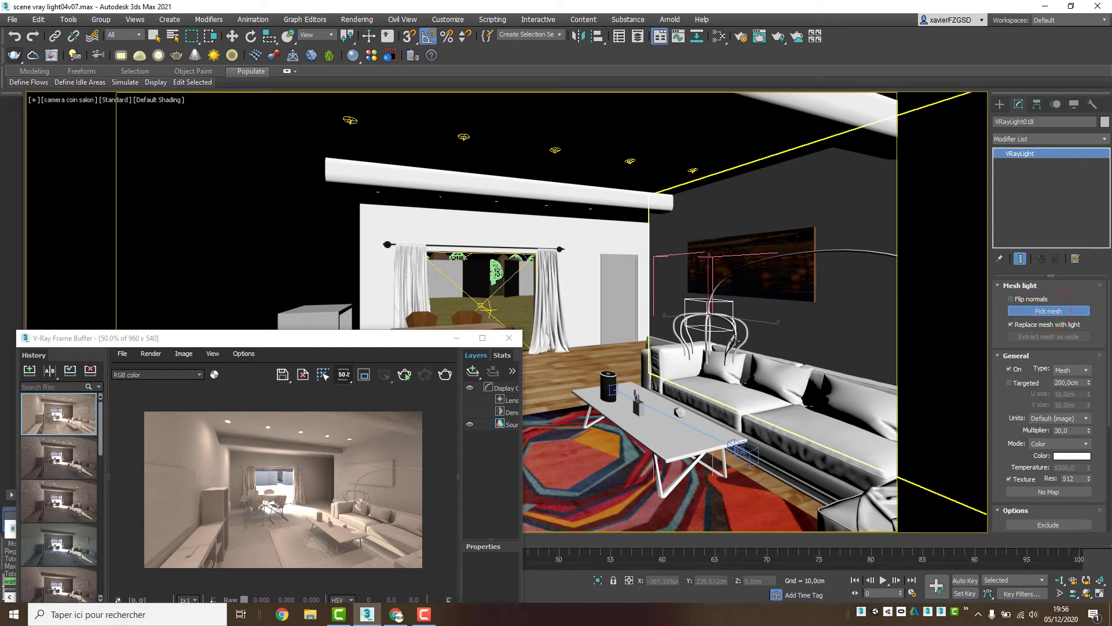
left_click(735, 340)
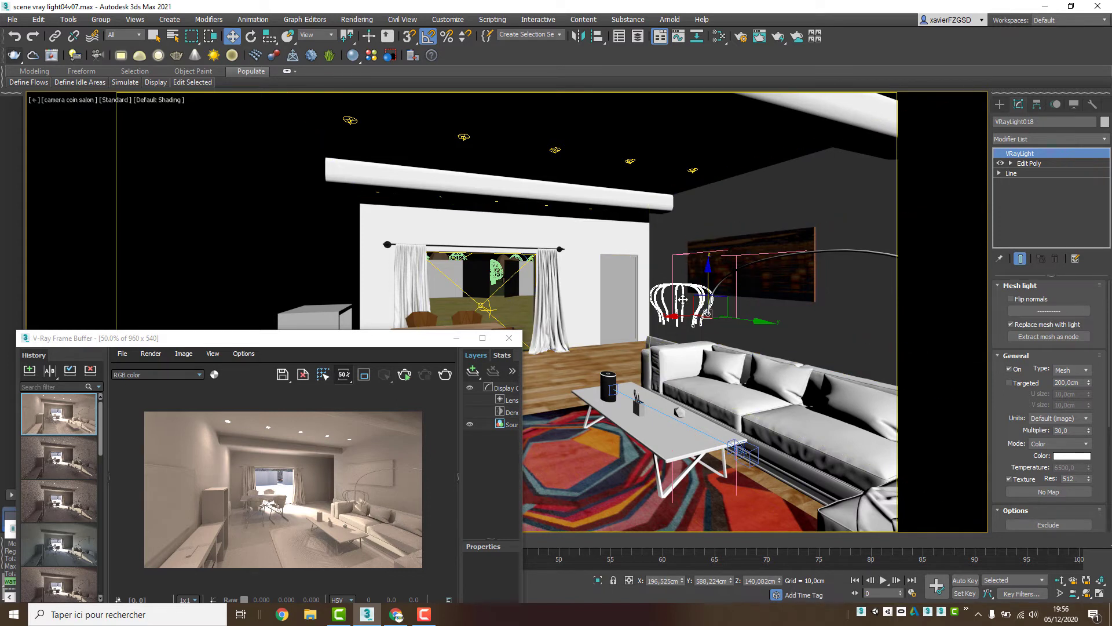
Step: In the top wireframe view, move only the mesh light's pivot to the centre of the lamp shade
key("t")
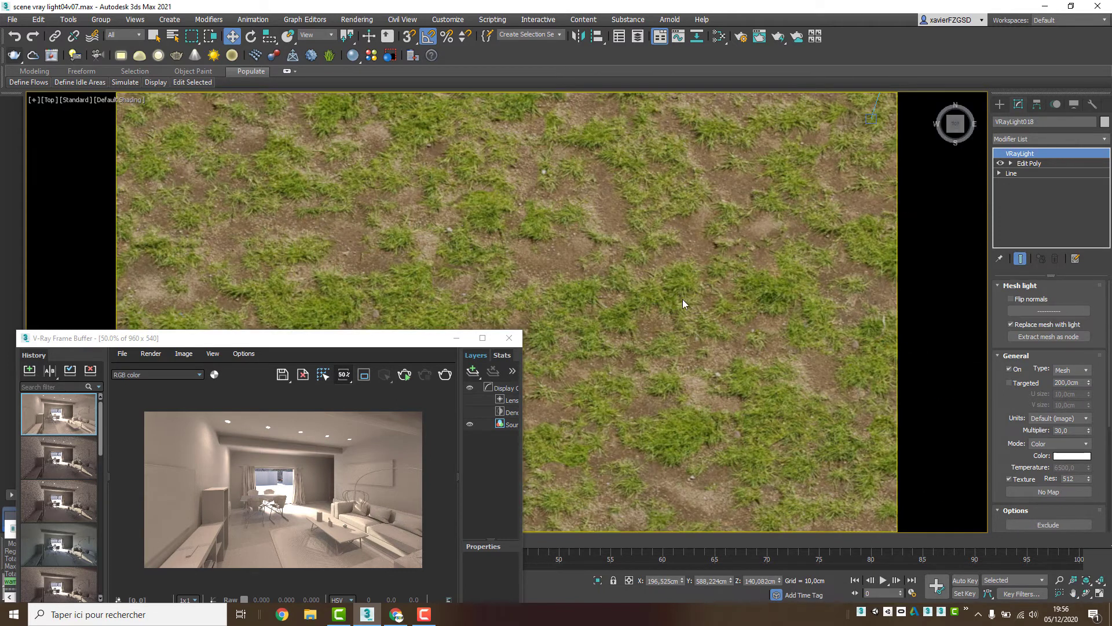
key("F3")
scroll(676, 354, "down", 5)
middle_click_drag(675, 354, 672, 340)
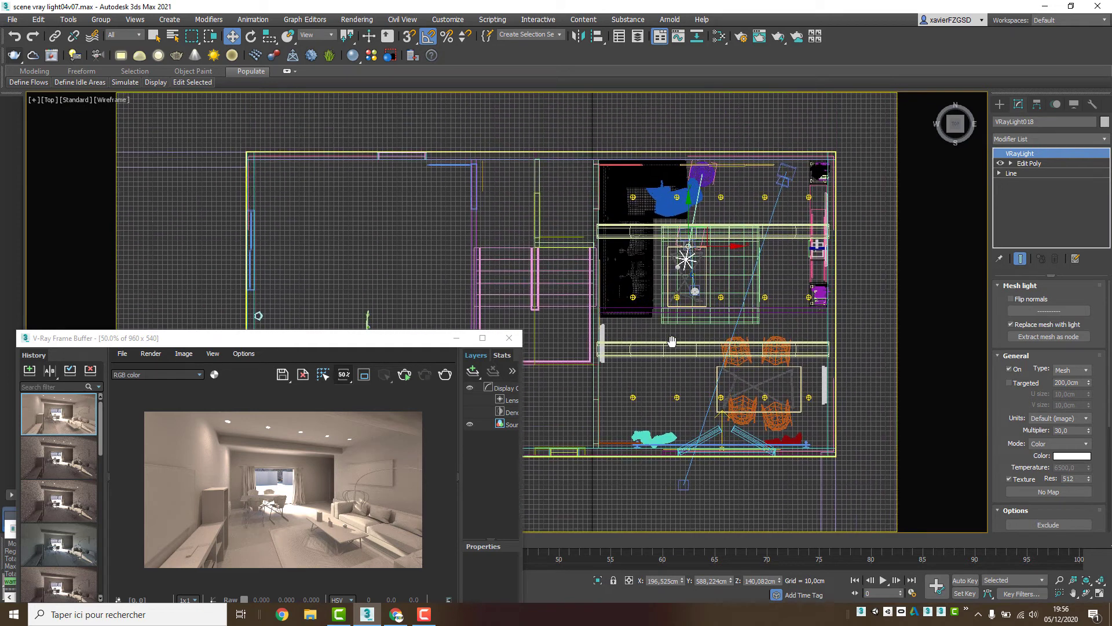
scroll(672, 341, "up", 8)
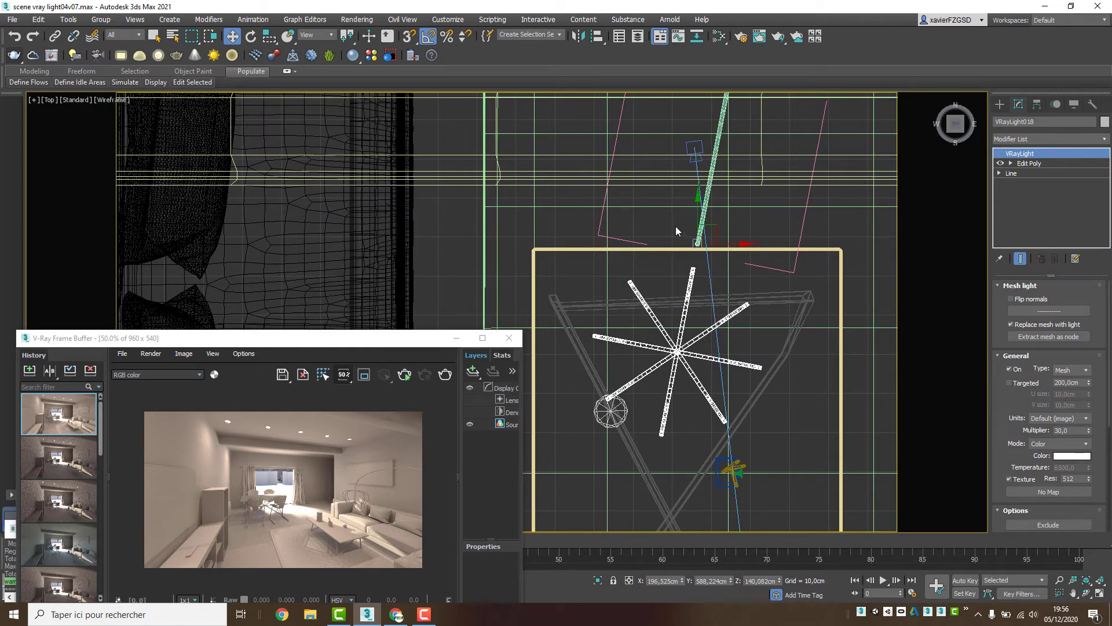
middle_click_drag(702, 252, 684, 266)
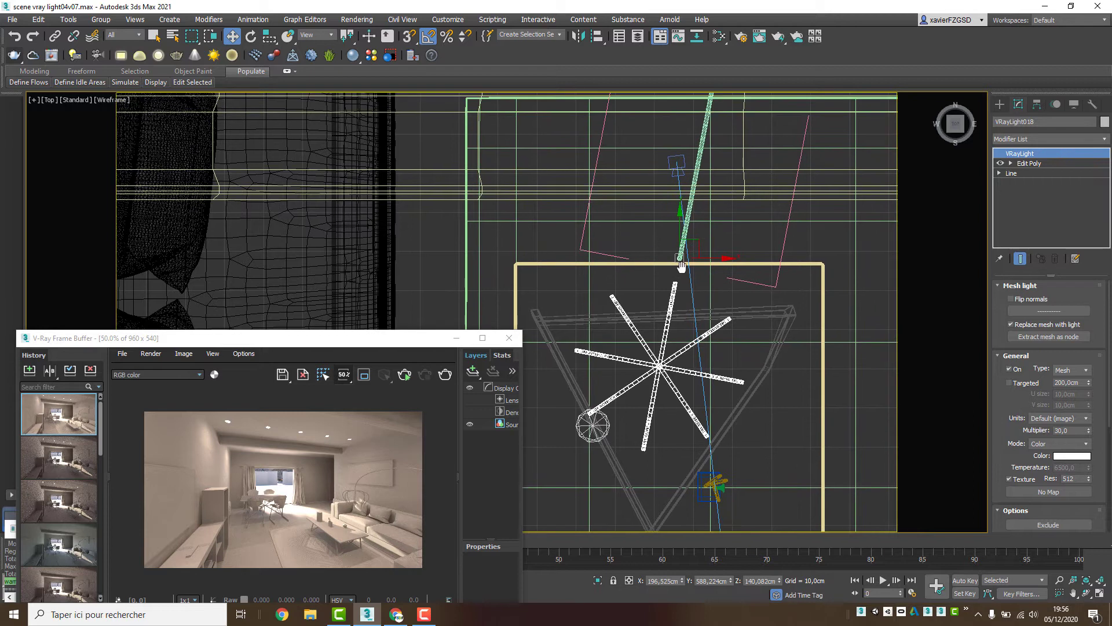
left_click(1038, 105)
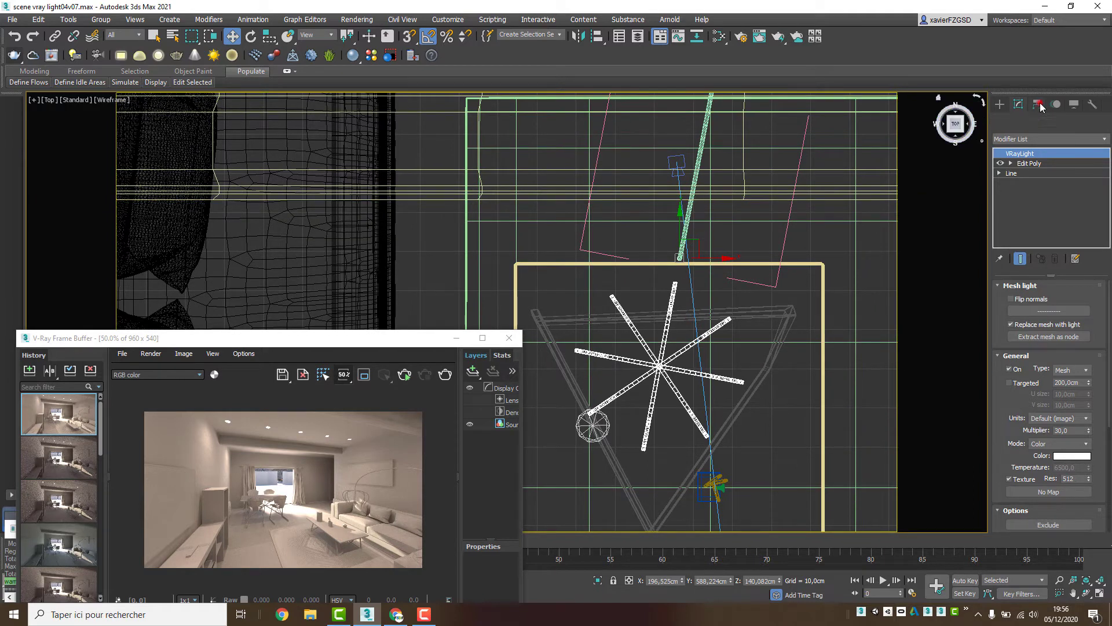
left_click(1048, 185)
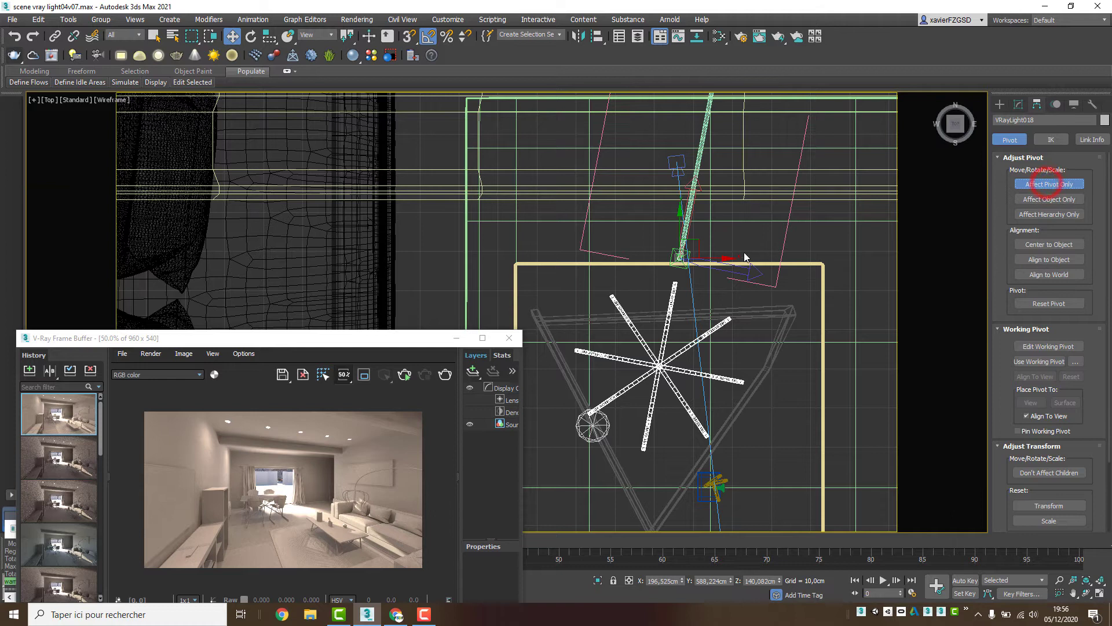
left_click_drag(700, 242, 678, 351)
left_click(1049, 184)
Step: Move the mesh light so the shade hangs from the end of the lamp's curved arm, and return to the living room camera view
left_click_drag(681, 350, 699, 244)
middle_click_drag(699, 243, 626, 173, "alt")
left_click_drag(675, 247, 706, 335)
middle_click_drag(707, 334, 780, 351, "alt")
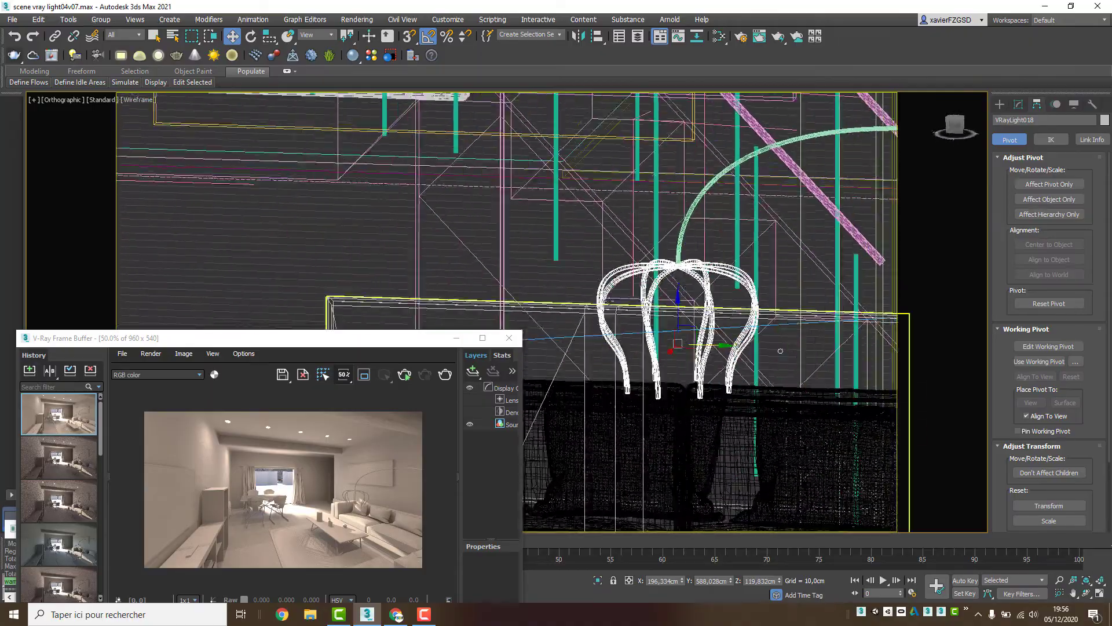
key("c")
double_click(556, 228)
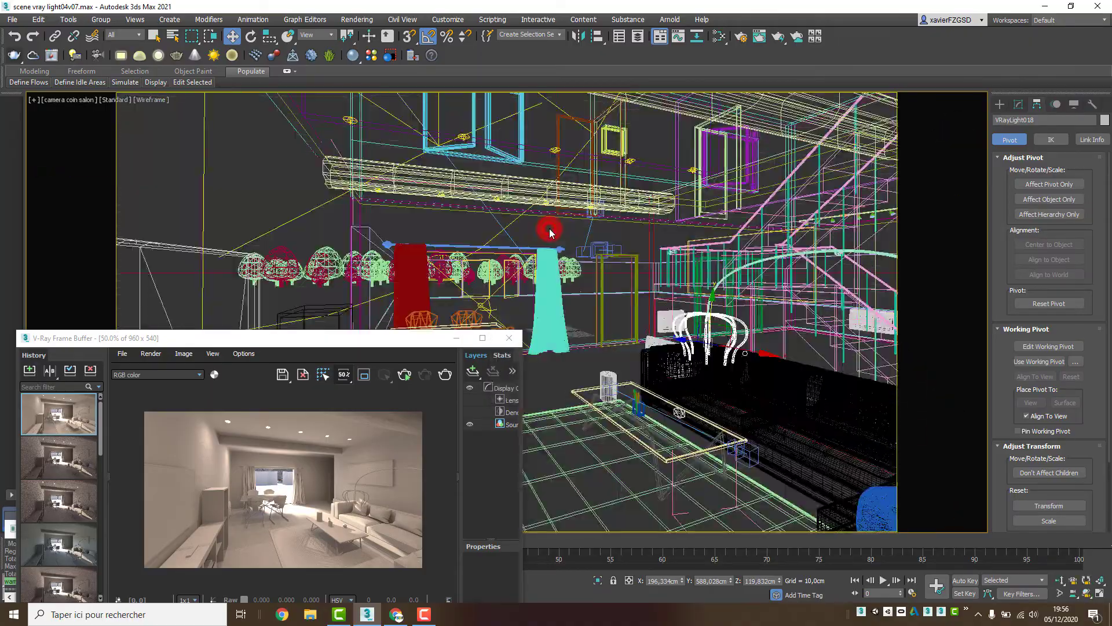
Step: Set the mesh light's units to Luminous power (lm) and its multiplier to 5000
left_click(1019, 105)
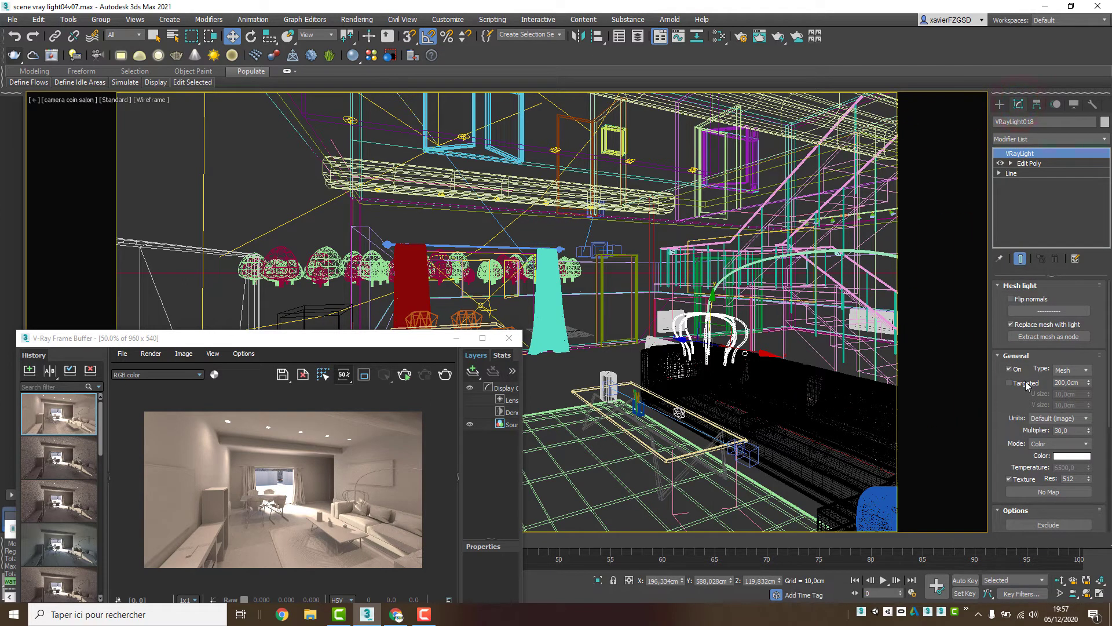
left_click_drag(1004, 399, 1009, 370)
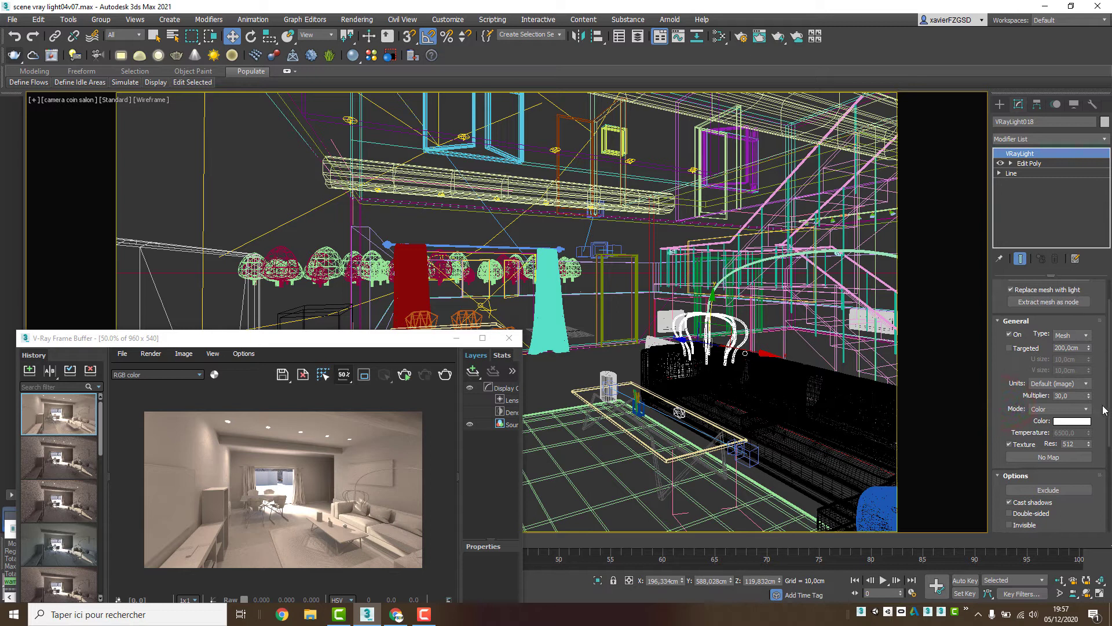
left_click_drag(1098, 372, 1097, 345)
left_click(1049, 359)
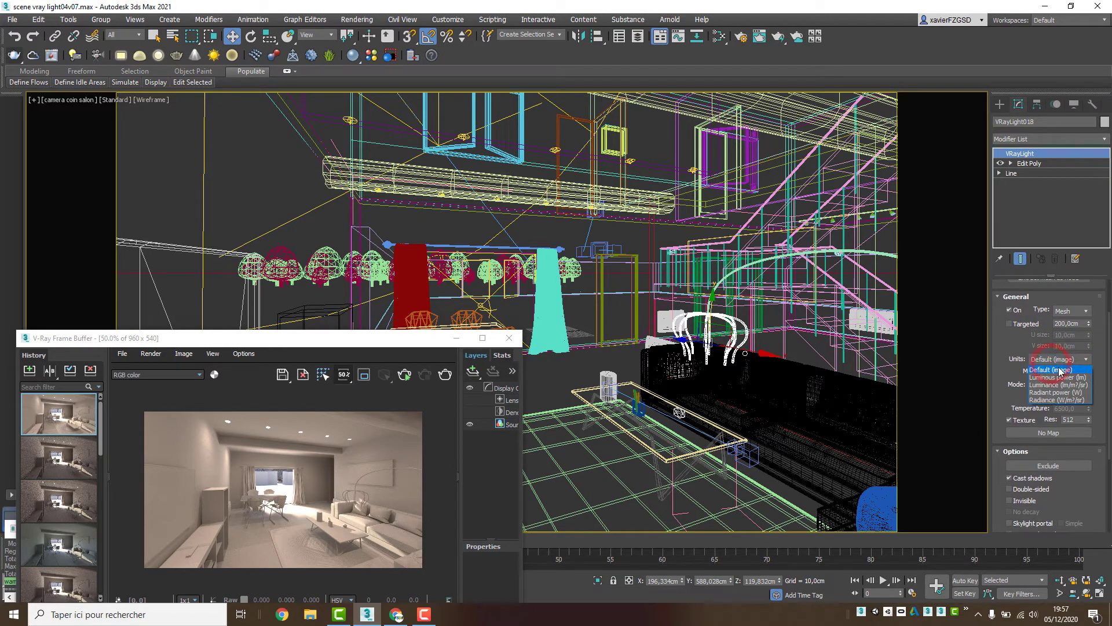
left_click(1049, 378)
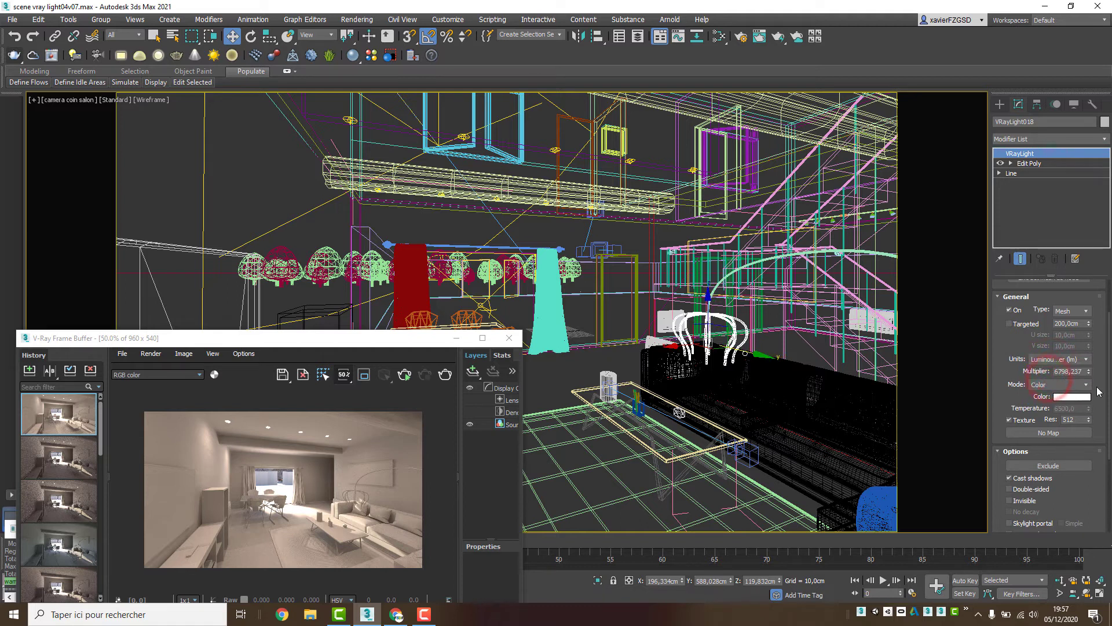
left_click_drag(1082, 372, 1048, 371)
Step: Run a V-Ray test render of the camera coin salon view and stop it after the first passes
left_click(445, 374)
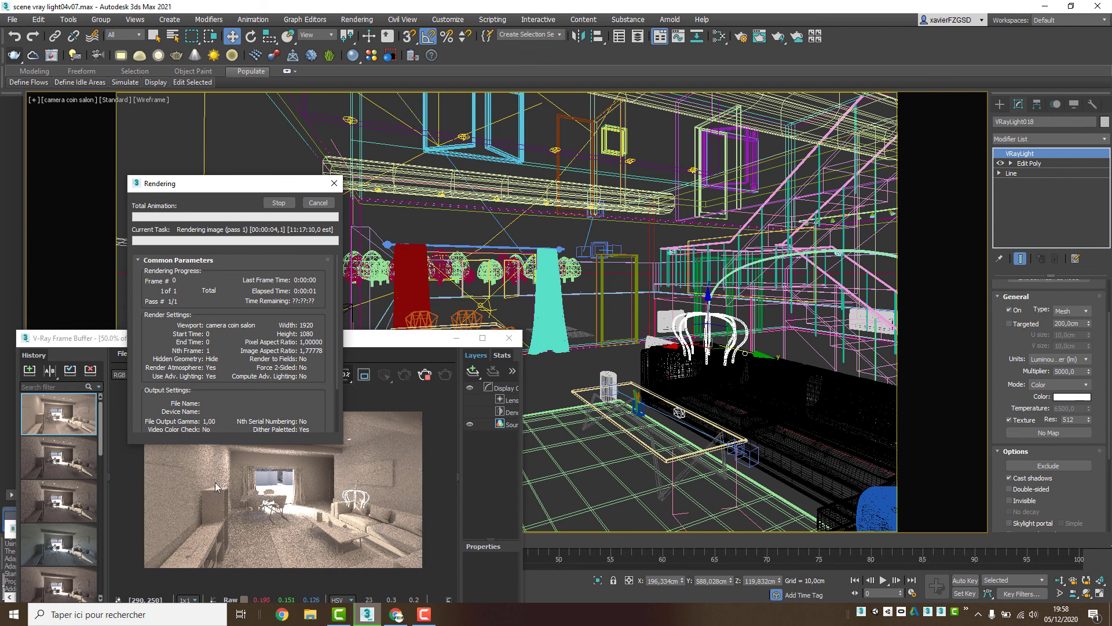
left_click(279, 201)
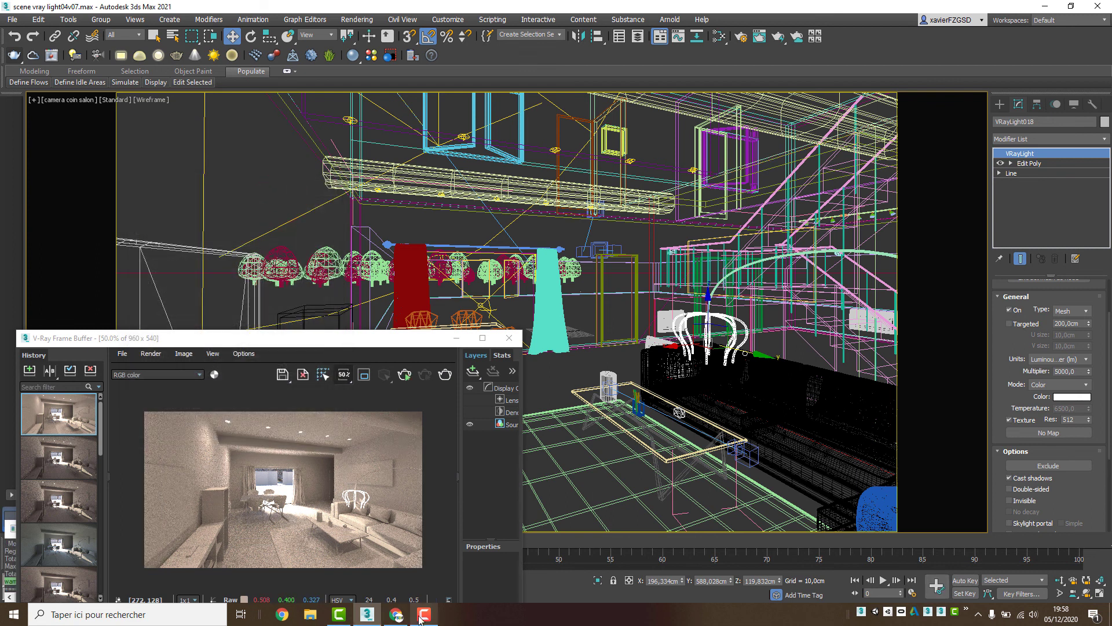